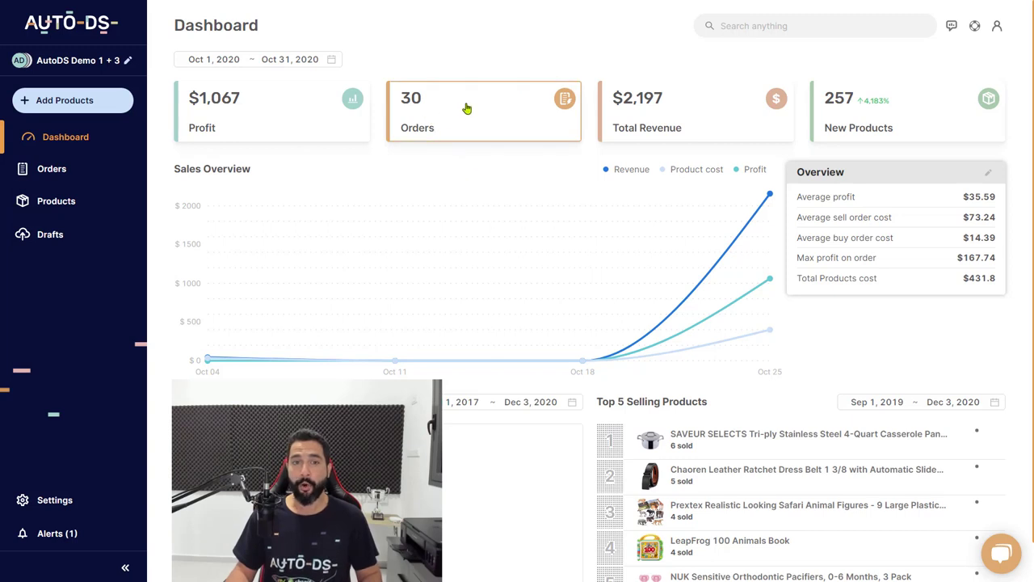
Open the Orders list and scroll through the 64 orders' statuses, buy and sell prices, and profit.
{"action": "left_click", "coordinate": [52, 168]}
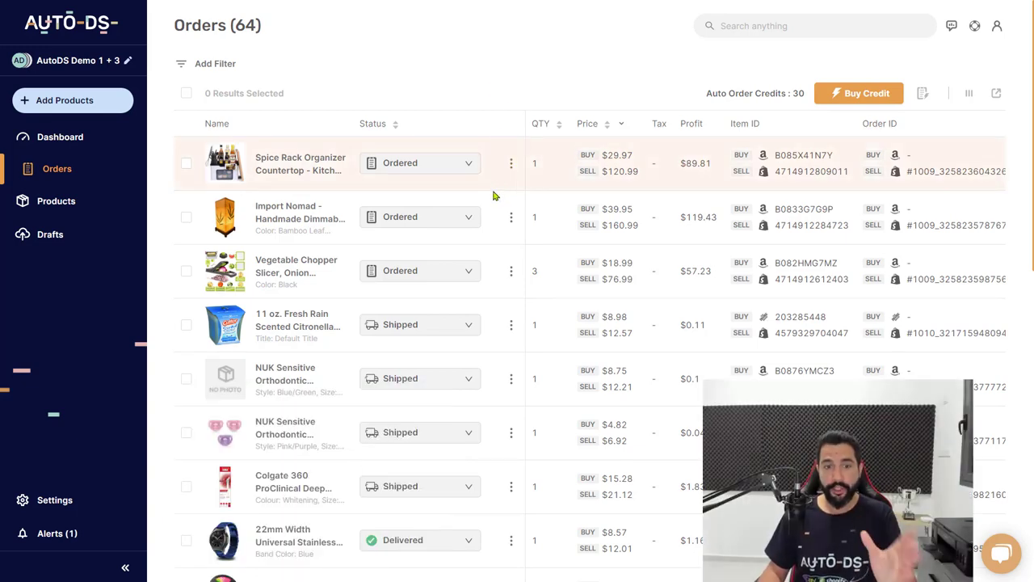
{"action": "scroll", "coordinate": [495, 196], "scroll_direction": "down", "scroll_amount": 5}
{"action": "scroll", "coordinate": [475, 194], "scroll_direction": "up", "scroll_amount": 5}
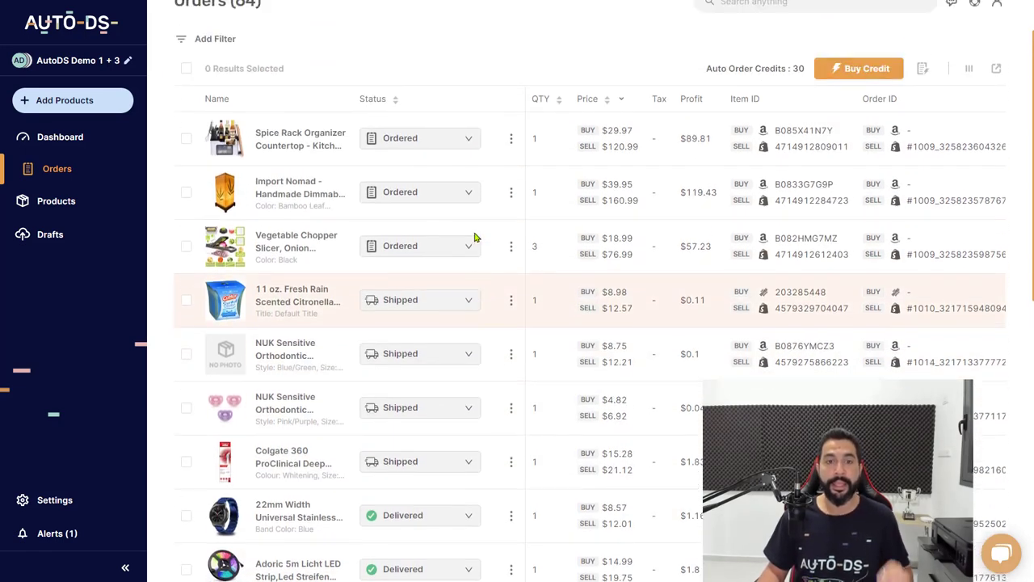
{"action": "scroll", "coordinate": [475, 238], "scroll_direction": "up", "scroll_amount": 1}
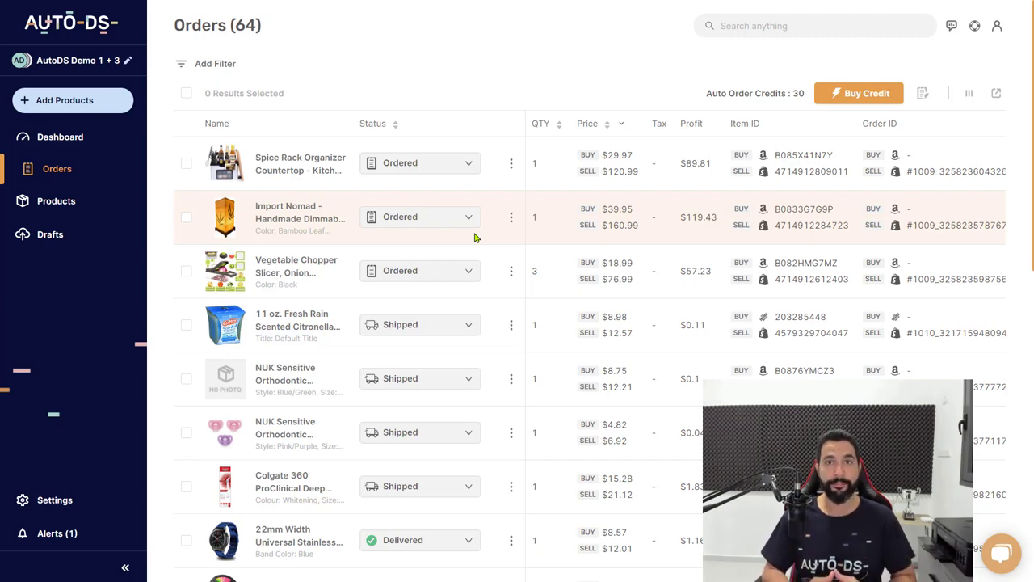
Keep the Spice Rack Organizer order at Ordered, close its Order info, and reopen the status choices.
{"action": "left_click", "coordinate": [427, 173]}
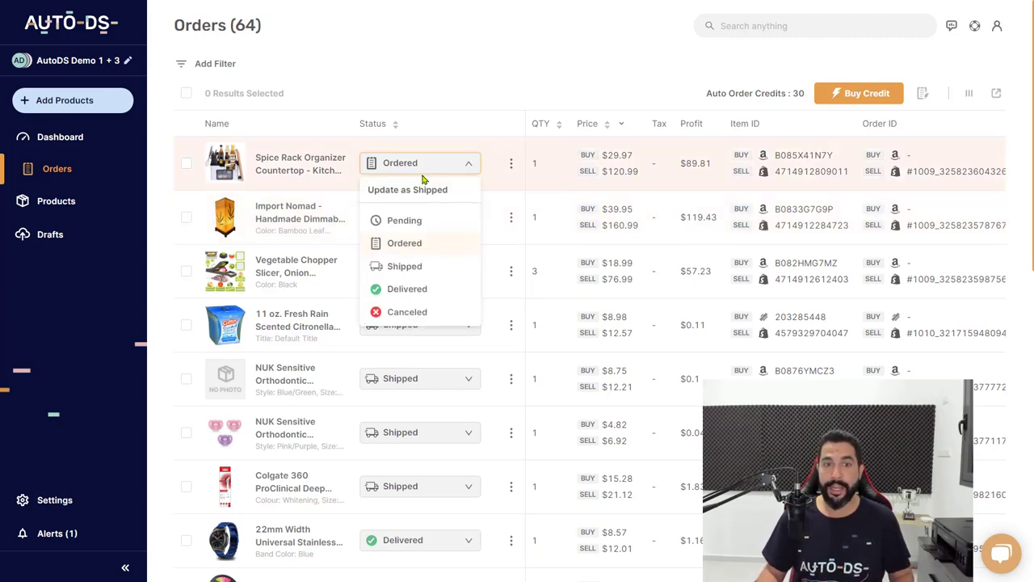
{"action": "left_click", "coordinate": [414, 249]}
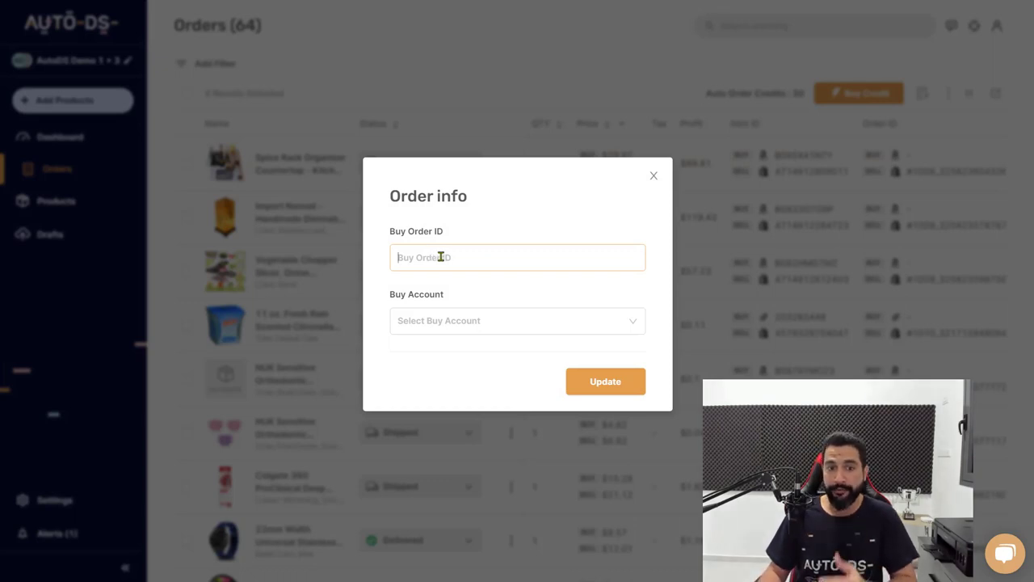
{"action": "left_click", "coordinate": [619, 379]}
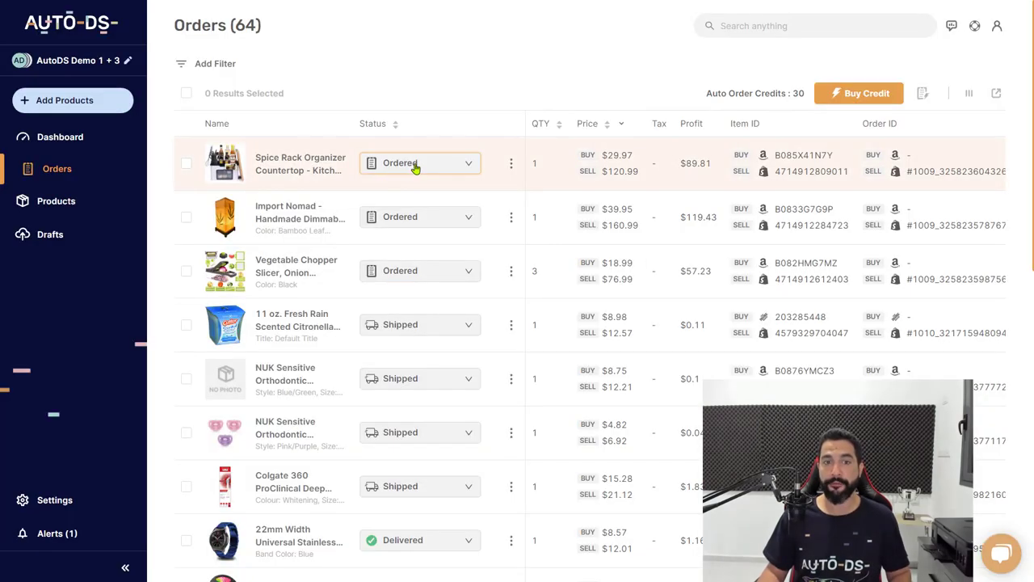
{"action": "left_click", "coordinate": [413, 168]}
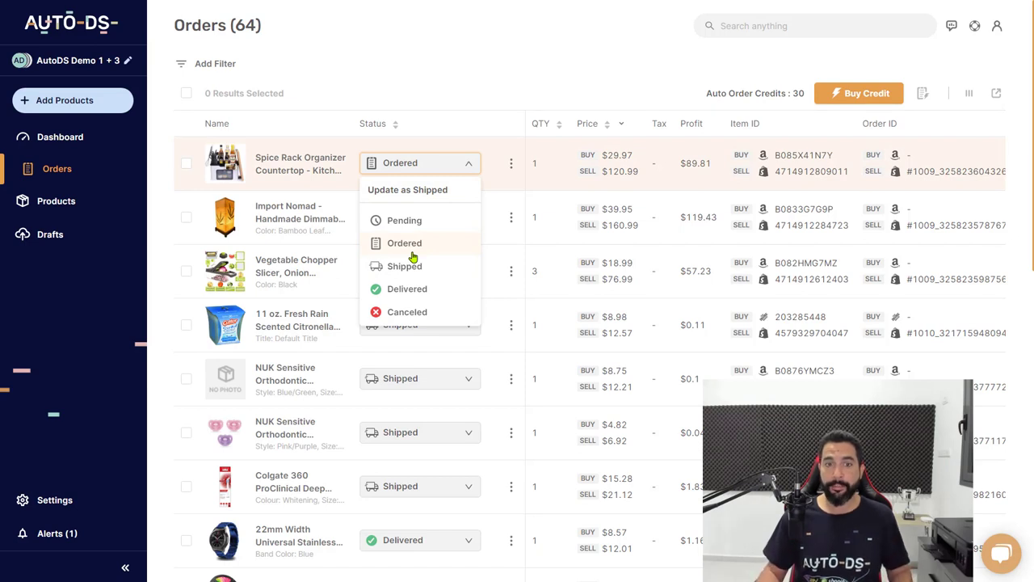
{"action": "left_click", "coordinate": [406, 266]}
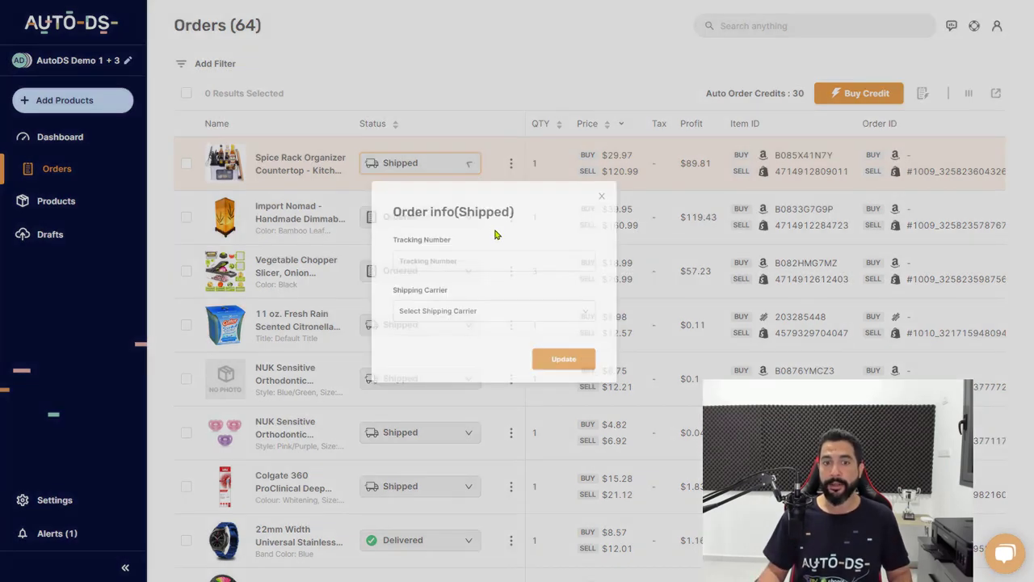
{"action": "left_click", "coordinate": [471, 323]}
{"action": "left_click", "coordinate": [528, 175]}
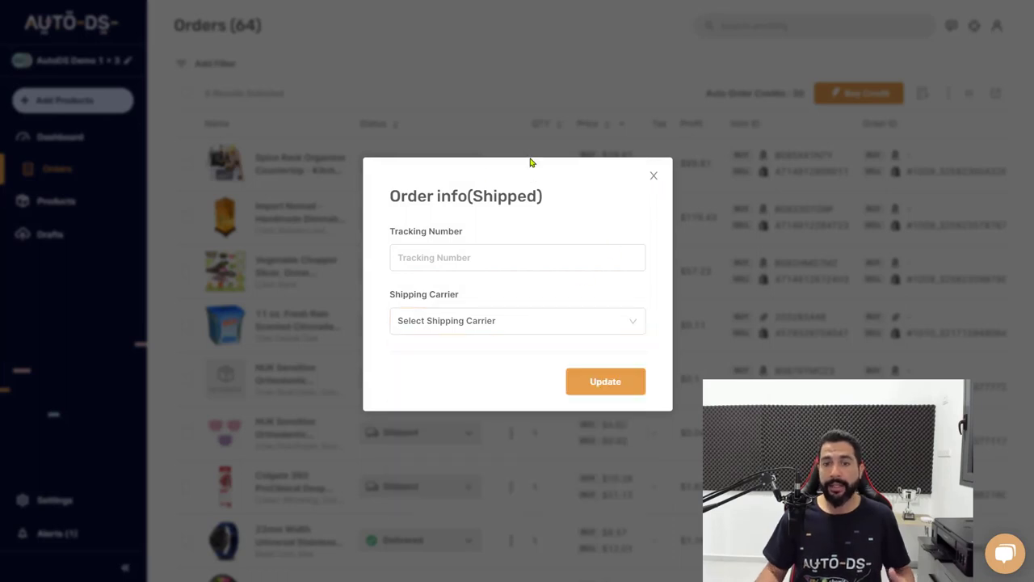
{"action": "left_click", "coordinate": [655, 177]}
{"action": "left_click", "coordinate": [472, 166]}
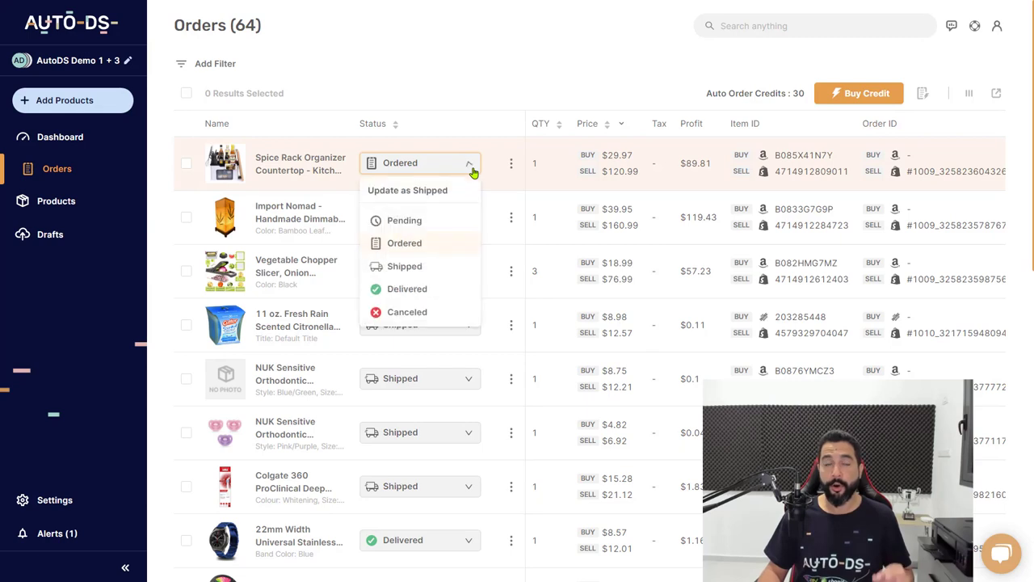
{"action": "left_click", "coordinate": [453, 87]}
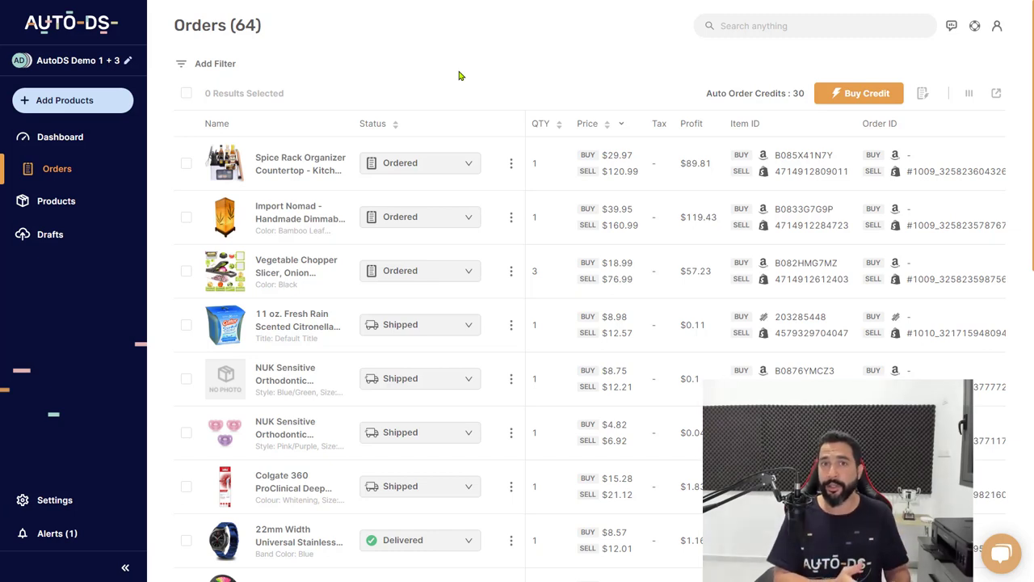
{"action": "left_click", "coordinate": [412, 164]}
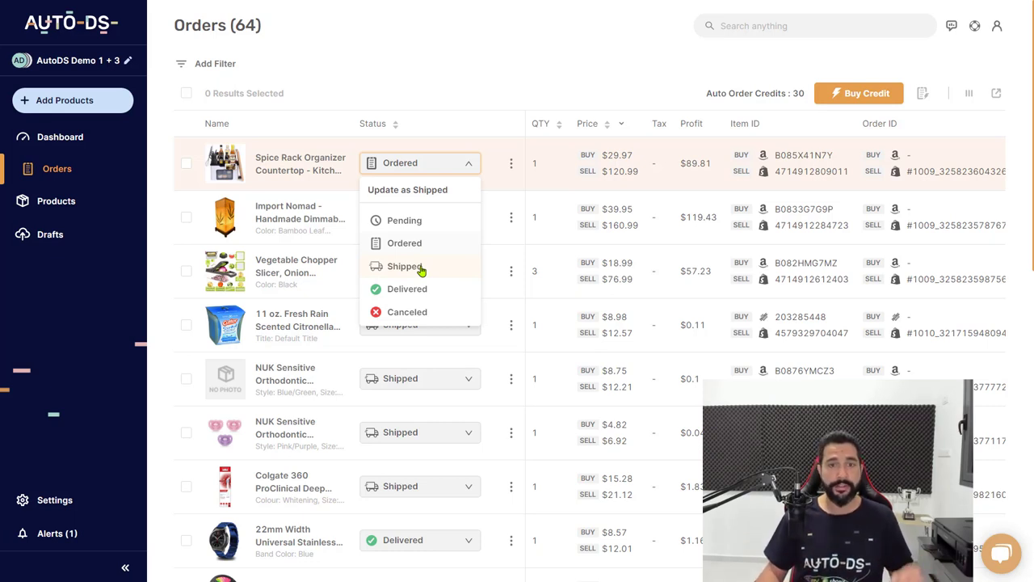
{"action": "left_click", "coordinate": [482, 83]}
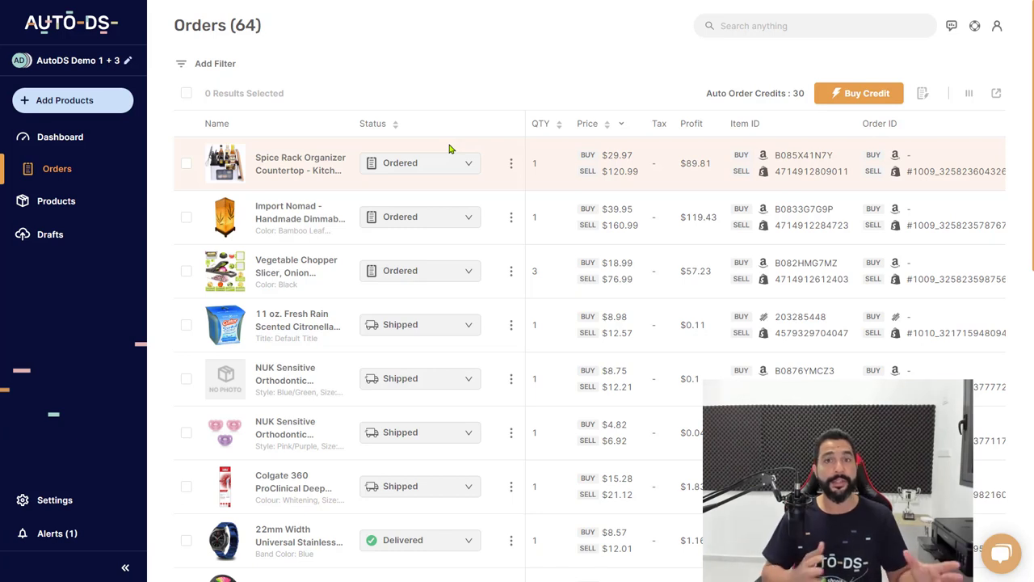
{"action": "left_click", "coordinate": [60, 501]}
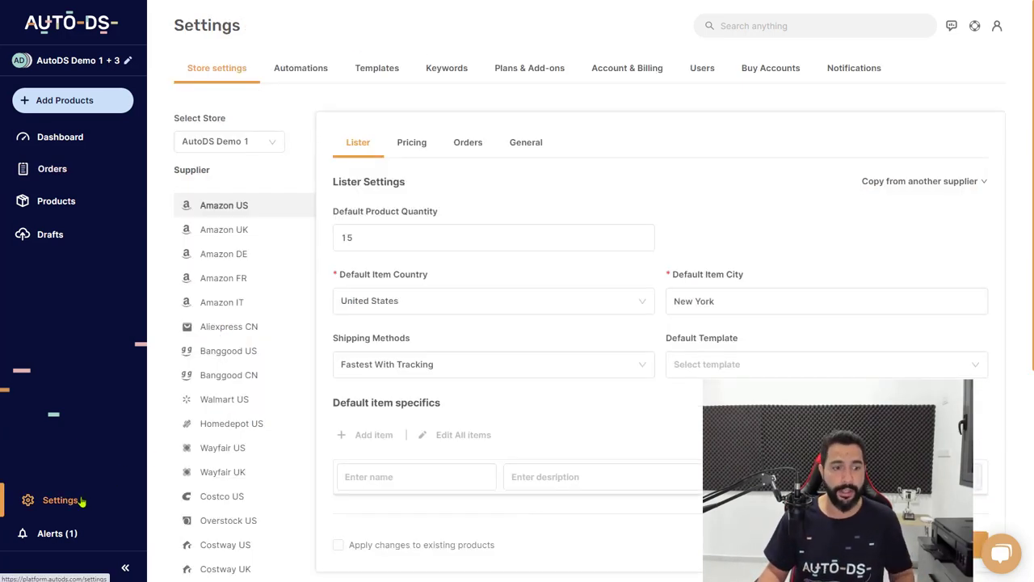
Check plans and buy accounts, then start a buy account, view suppliers and Zip code, and cancel.
{"action": "left_click", "coordinate": [529, 68]}
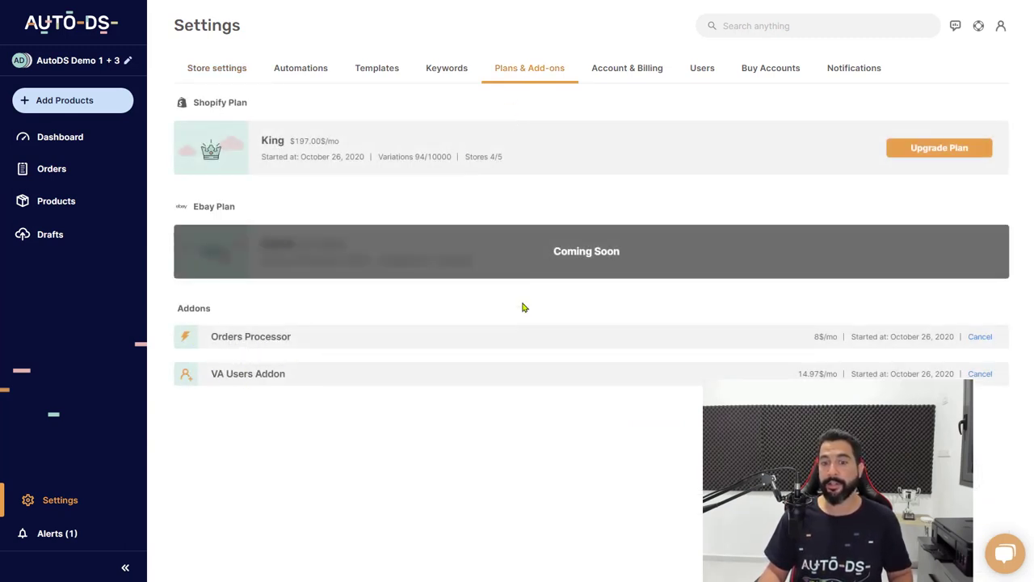
{"action": "left_click", "coordinate": [769, 71]}
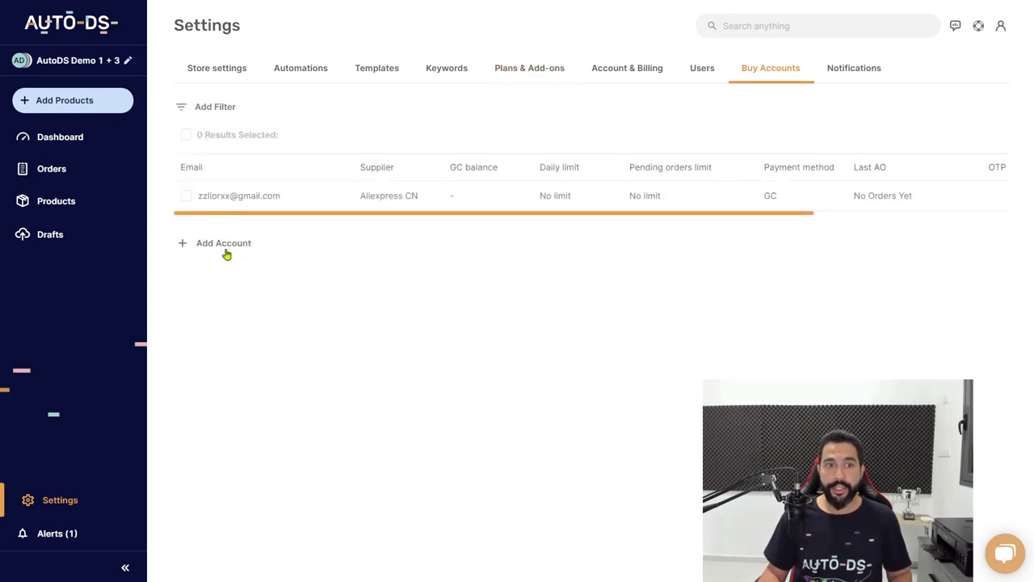
{"action": "left_click", "coordinate": [272, 247]}
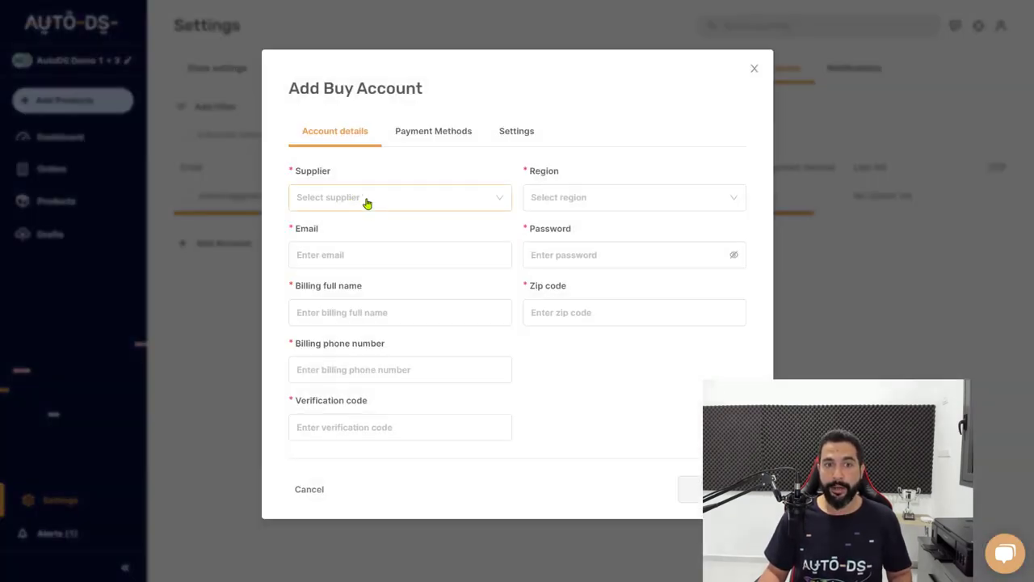
{"action": "left_click", "coordinate": [369, 206]}
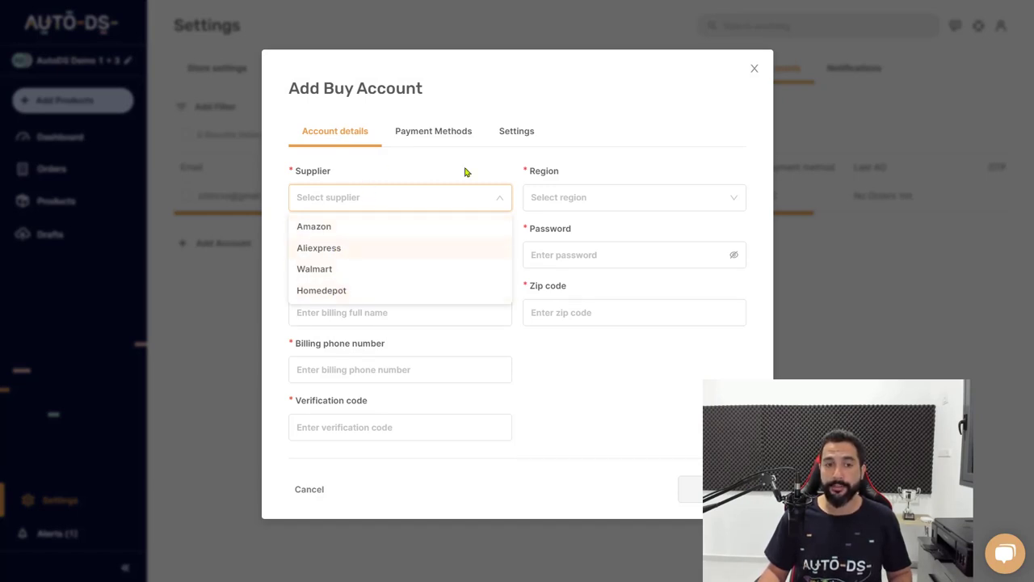
{"action": "left_click", "coordinate": [504, 186]}
{"action": "left_click", "coordinate": [583, 290]}
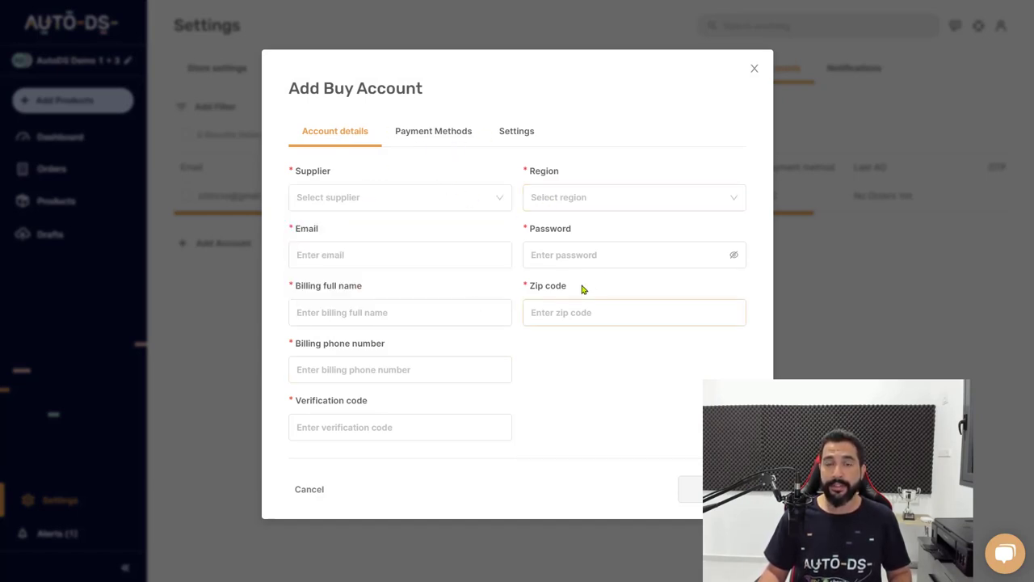
{"action": "left_click", "coordinate": [766, 79]}
{"action": "left_click", "coordinate": [757, 71]}
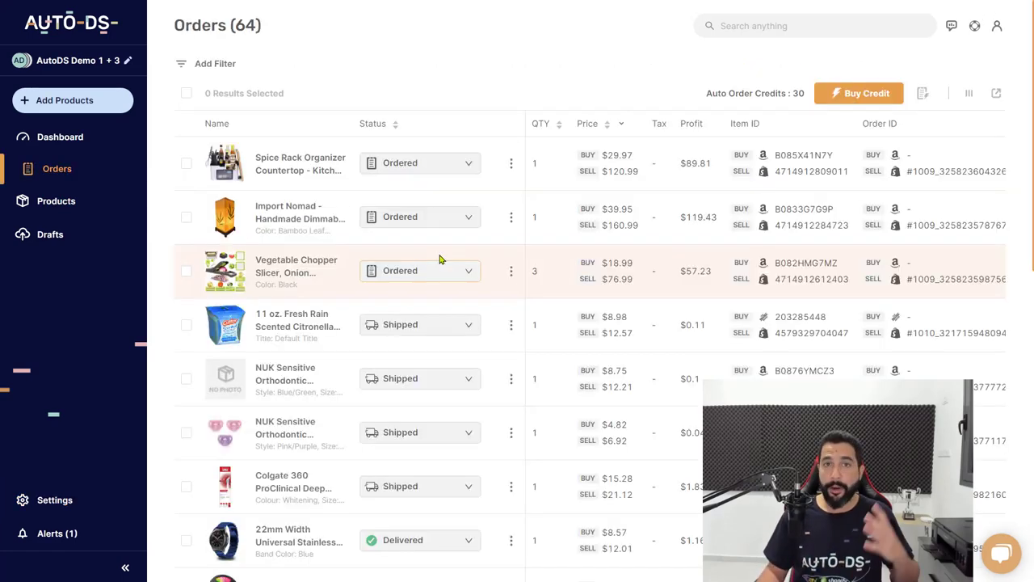
View page 4 of the orders, then switch to the Dashboard showing $1,067 October profit and 30 orders.
{"action": "scroll", "coordinate": [439, 259], "scroll_direction": "down", "scroll_amount": 10}
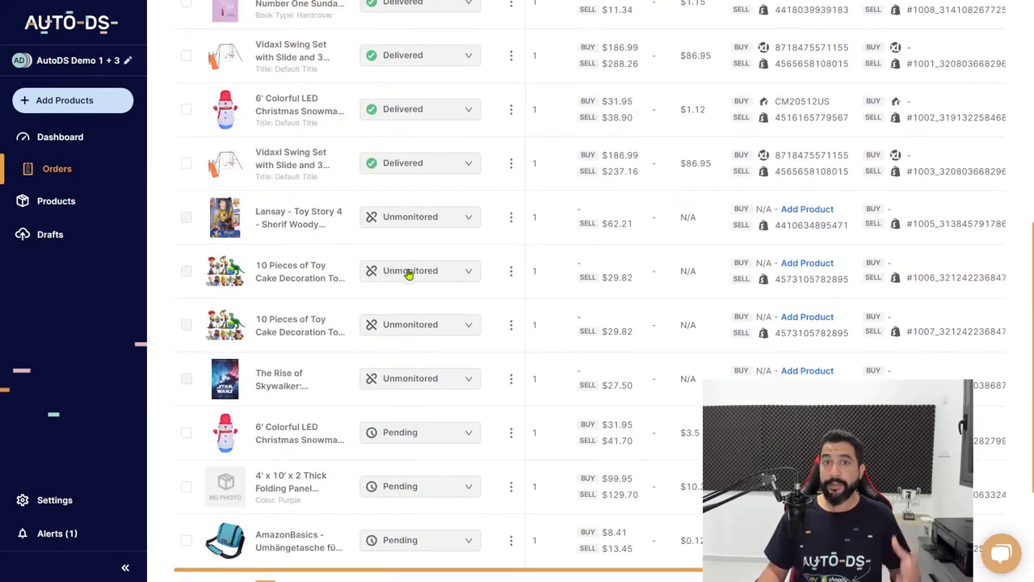
{"action": "left_click", "coordinate": [291, 560]}
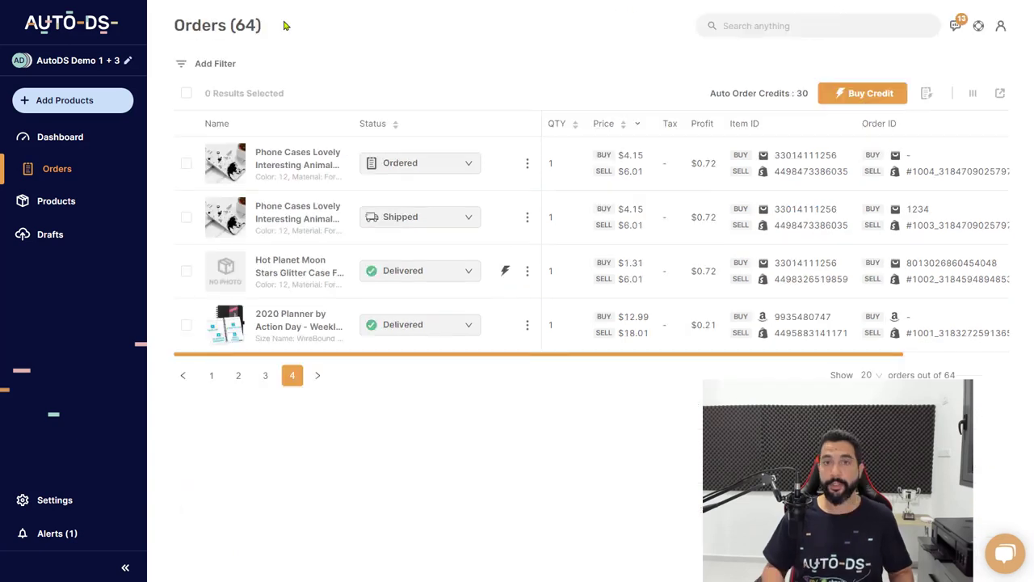
{"action": "mouse_move", "coordinate": [504, 275]}
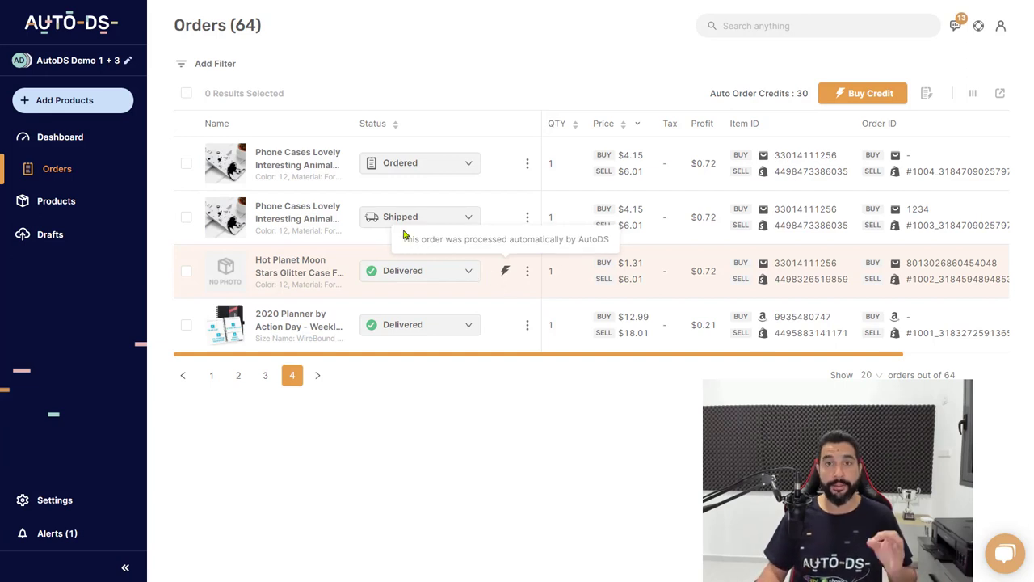
{"action": "left_click", "coordinate": [109, 154]}
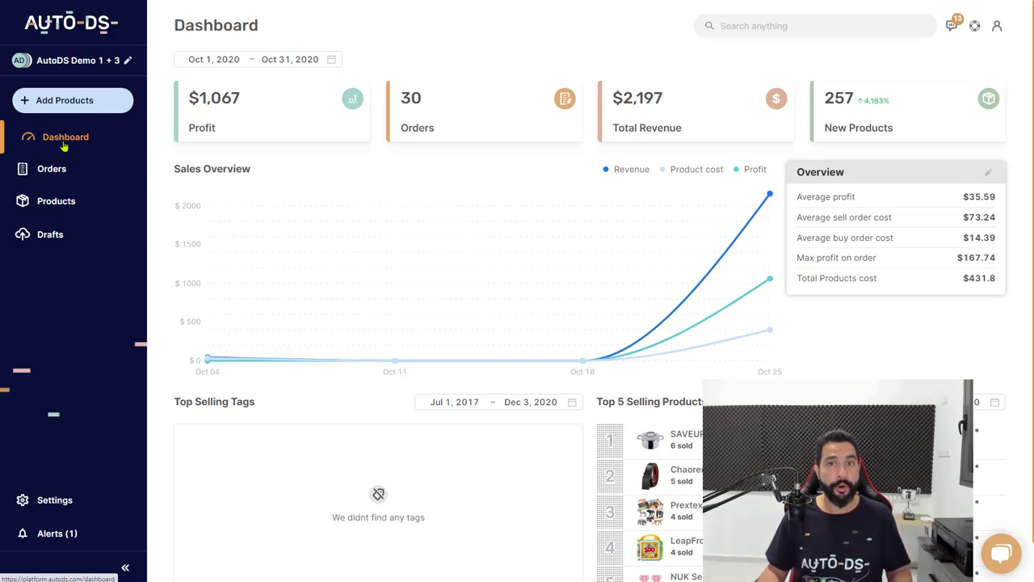
Return to Orders and show the credit packs, from 30 credits for $10.5 to 2500 for $450.0.
{"action": "left_click", "coordinate": [76, 181]}
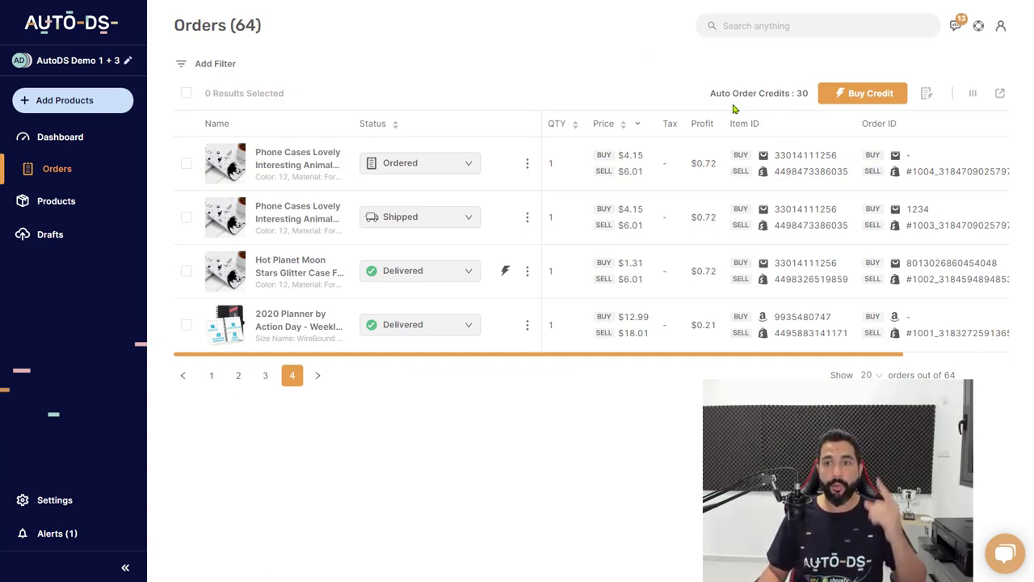
{"action": "left_click", "coordinate": [844, 98]}
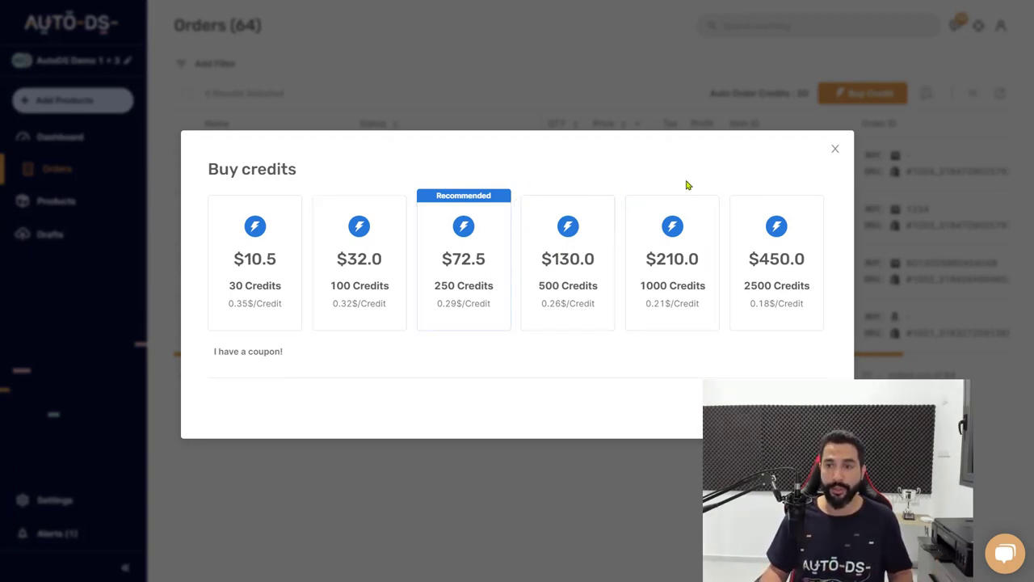
Dismiss the credit packs and show the managed accounts orders panel with its $0 account balance.
{"action": "left_click", "coordinate": [835, 150]}
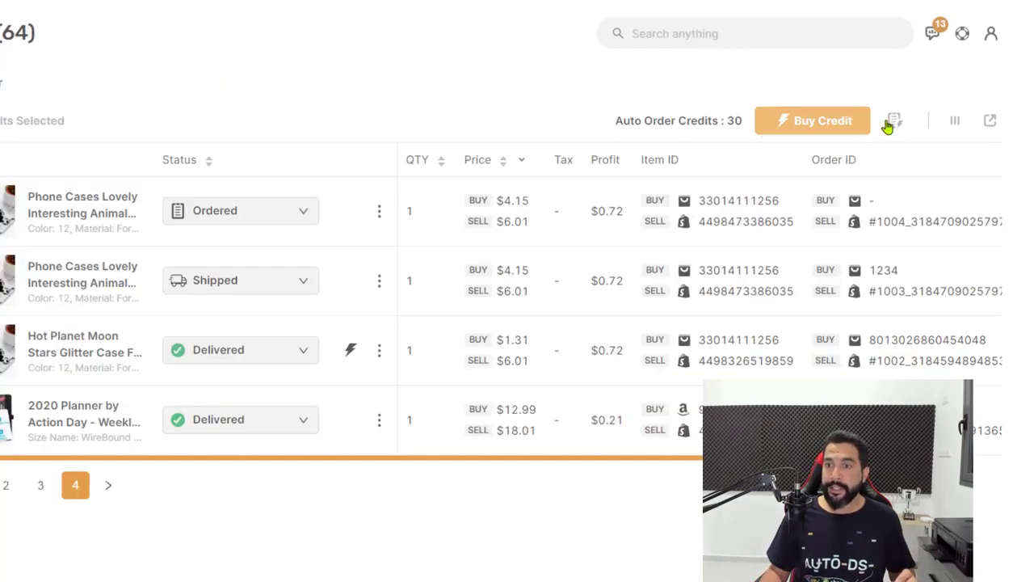
{"action": "left_click", "coordinate": [927, 94]}
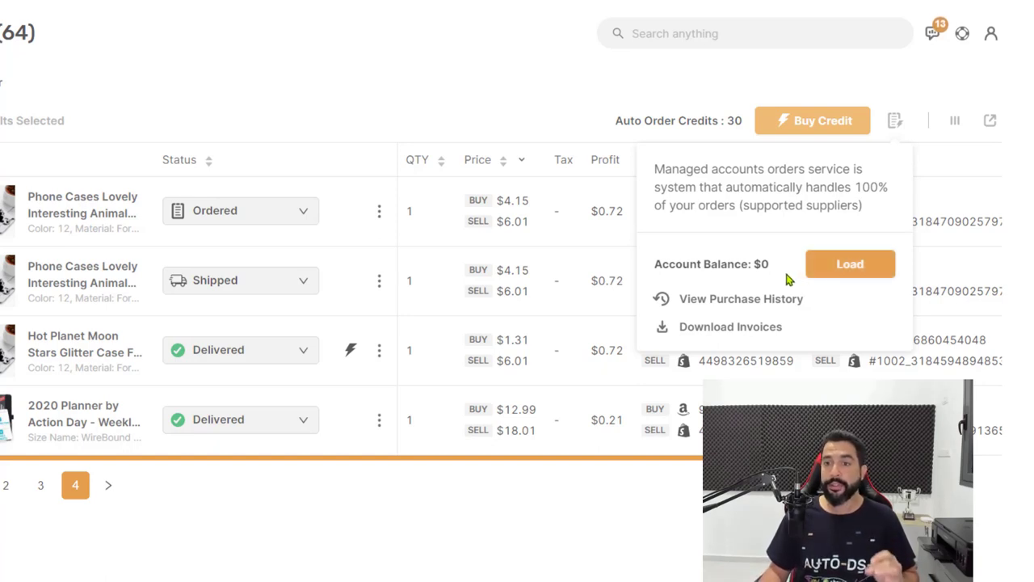
Highlight the Account Balance figure, then click away to close the managed accounts panel.
{"action": "left_click_drag", "start_coordinate": [762, 263], "coordinate": [704, 266]}
{"action": "left_click", "coordinate": [725, 256]}
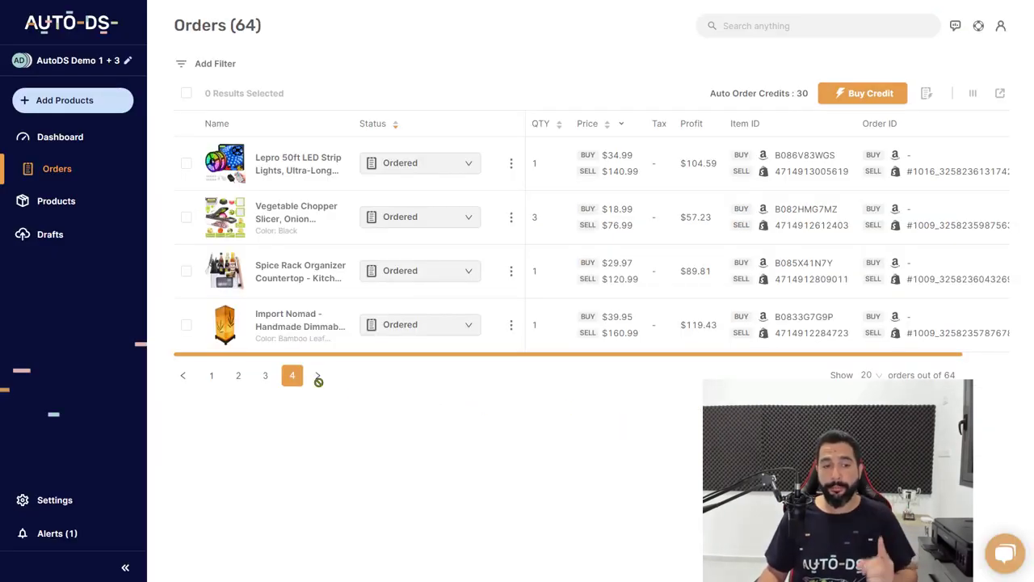
Switch to page 3 of the orders and scroll through its Pending, Shipped and Return In Progress rows.
{"action": "left_click", "coordinate": [263, 376]}
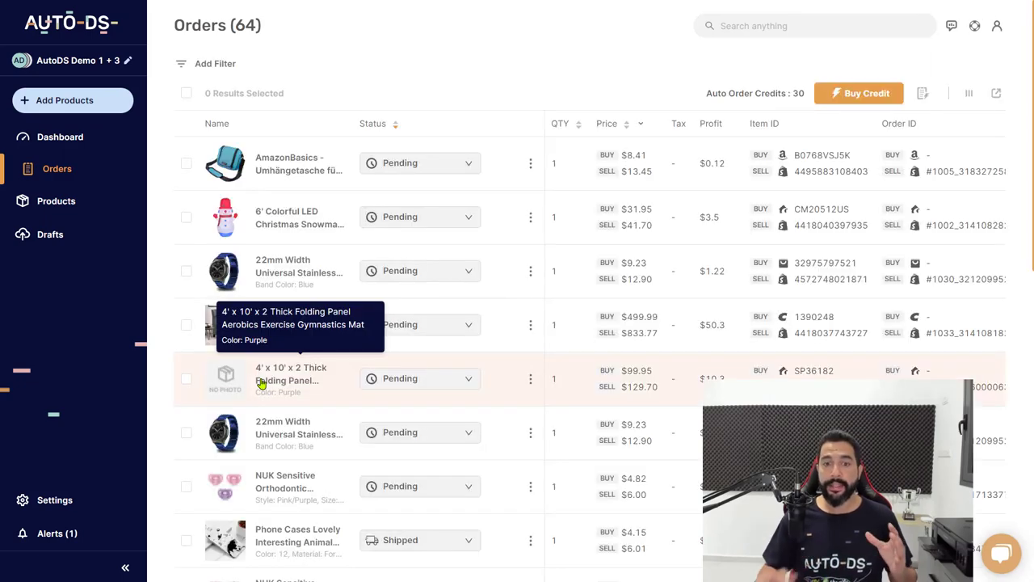
{"action": "scroll", "coordinate": [568, 365], "scroll_direction": "down", "scroll_amount": 7}
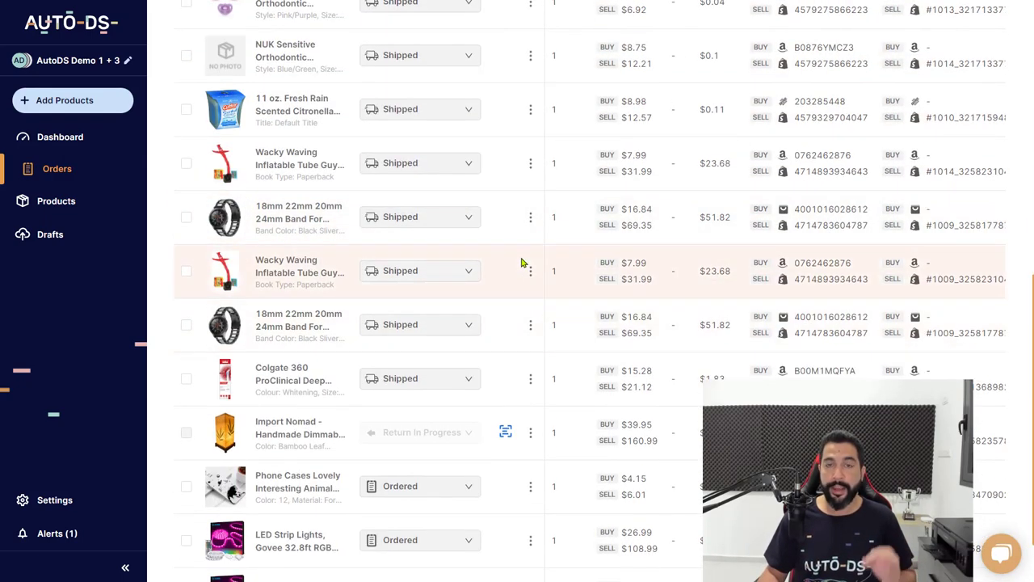
{"action": "scroll", "coordinate": [522, 263], "scroll_direction": "up", "scroll_amount": 1}
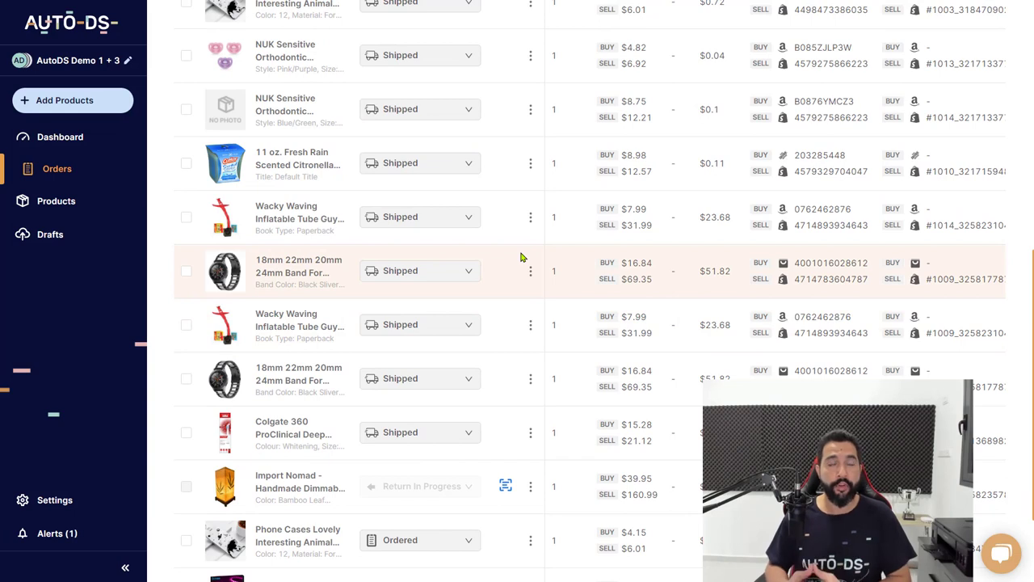